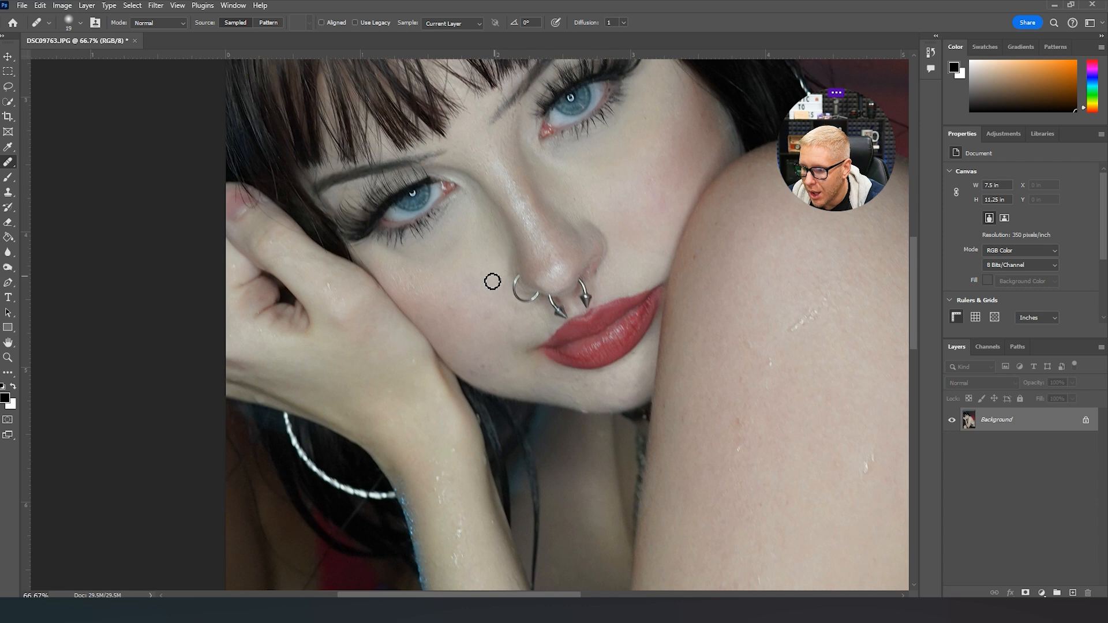
# Retouch the small blemishes on the cheeks, nose and chin with the Healing Brush
pyautogui.scroll(-2, 480, 277)
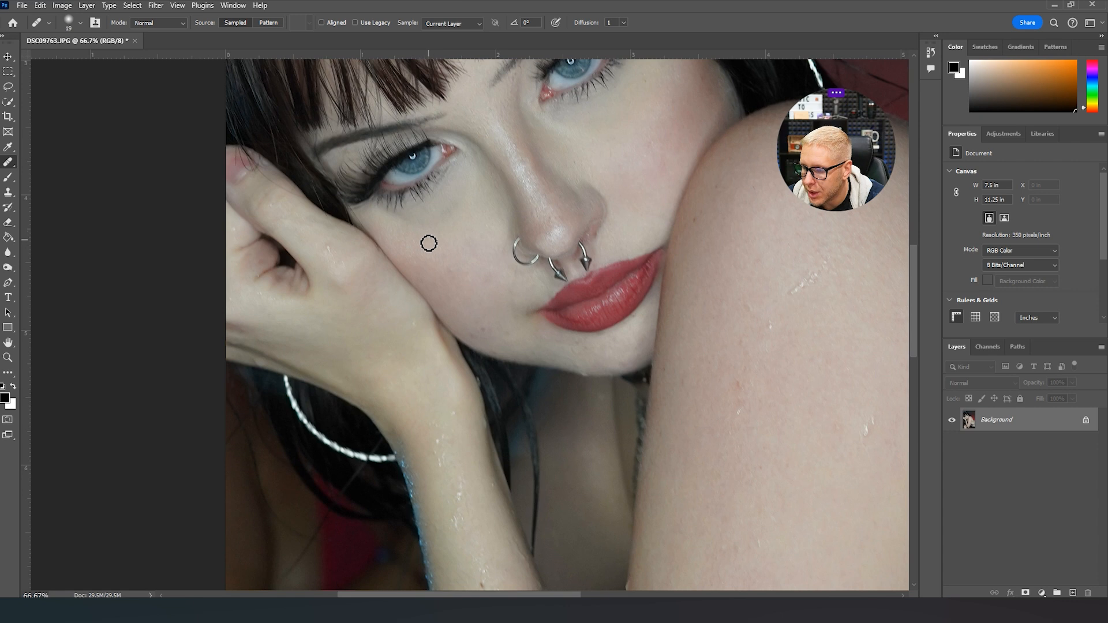
pyautogui.scroll(-2, 458, 280)
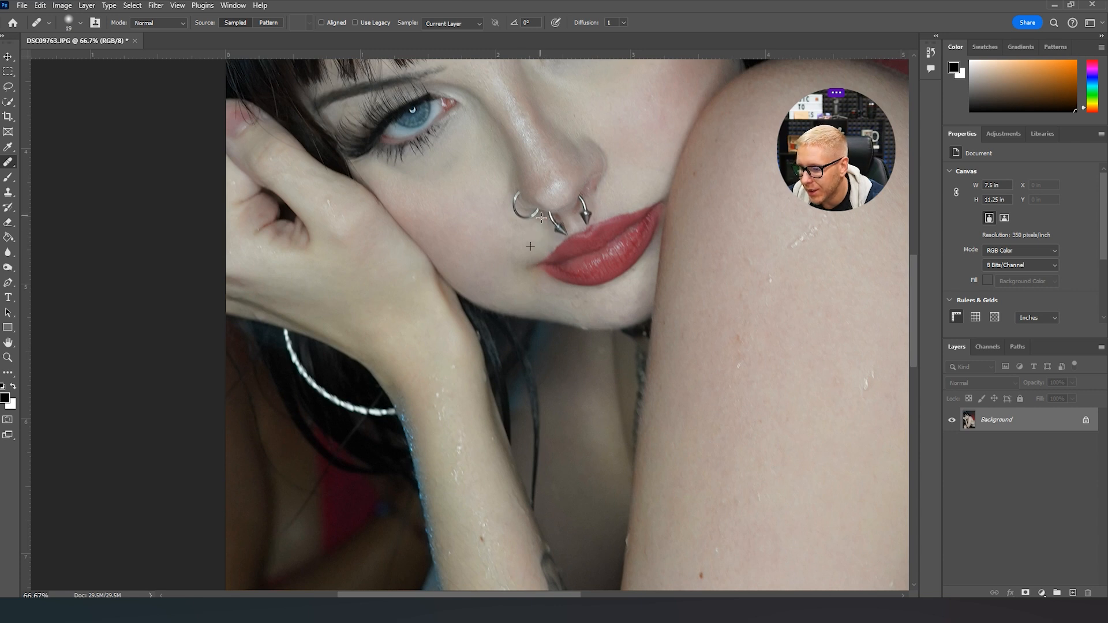
pyautogui.scroll(-1, 563, 357)
pyautogui.scroll(-2, 564, 357)
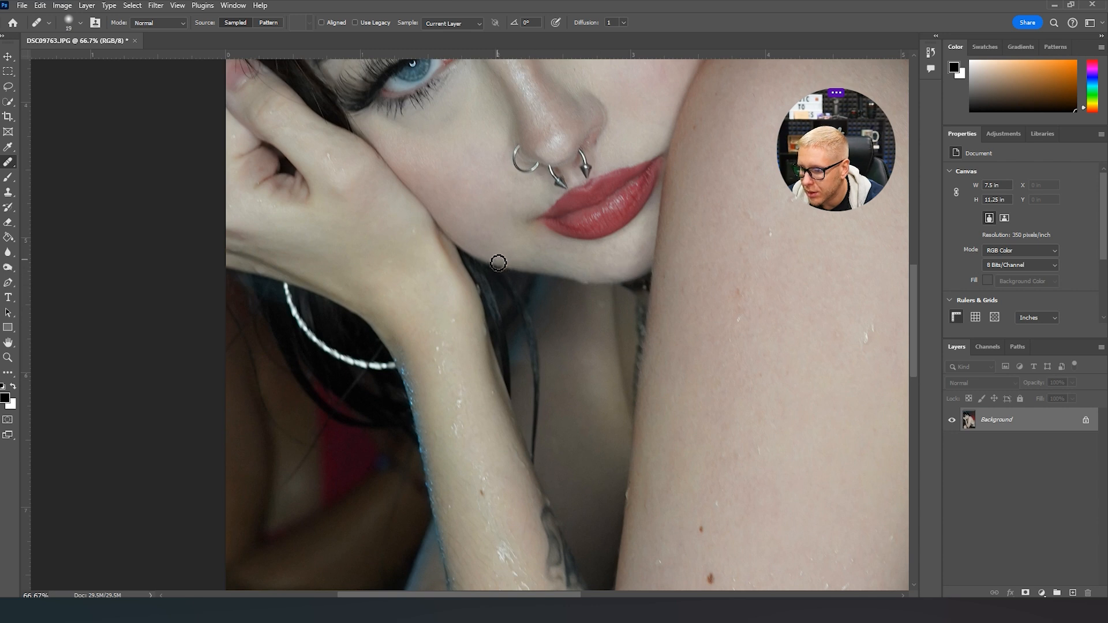
pyautogui.scroll(-2, 784, 315)
pyautogui.scroll(3, 771, 350)
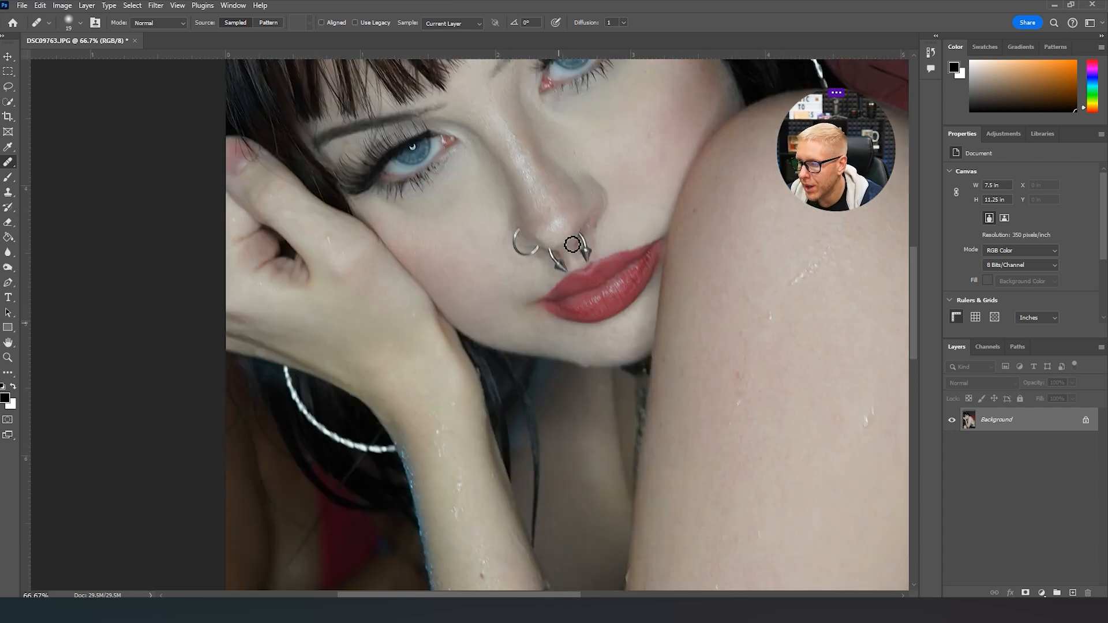
pyautogui.scroll(2, 572, 245)
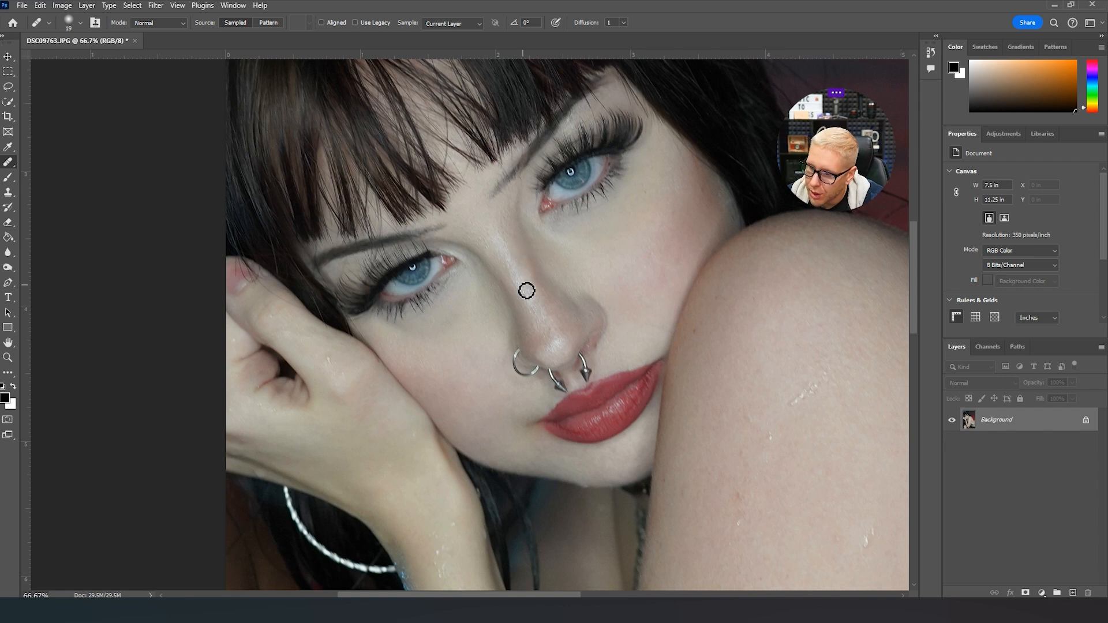
pyautogui.scroll(-2, 523, 263)
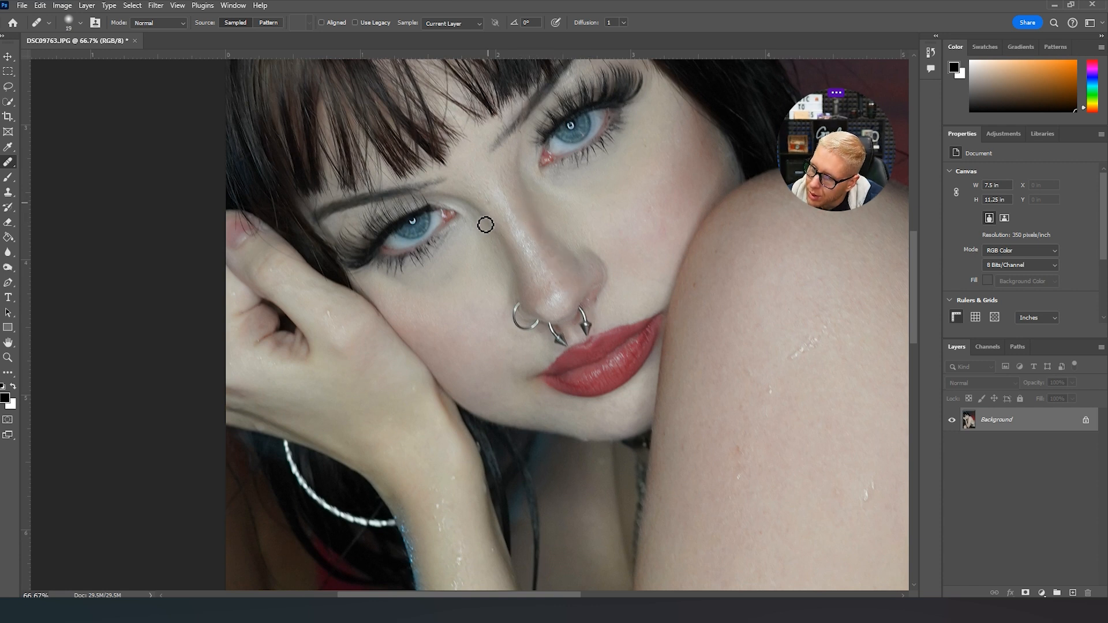
pyautogui.scroll(-2, 570, 238)
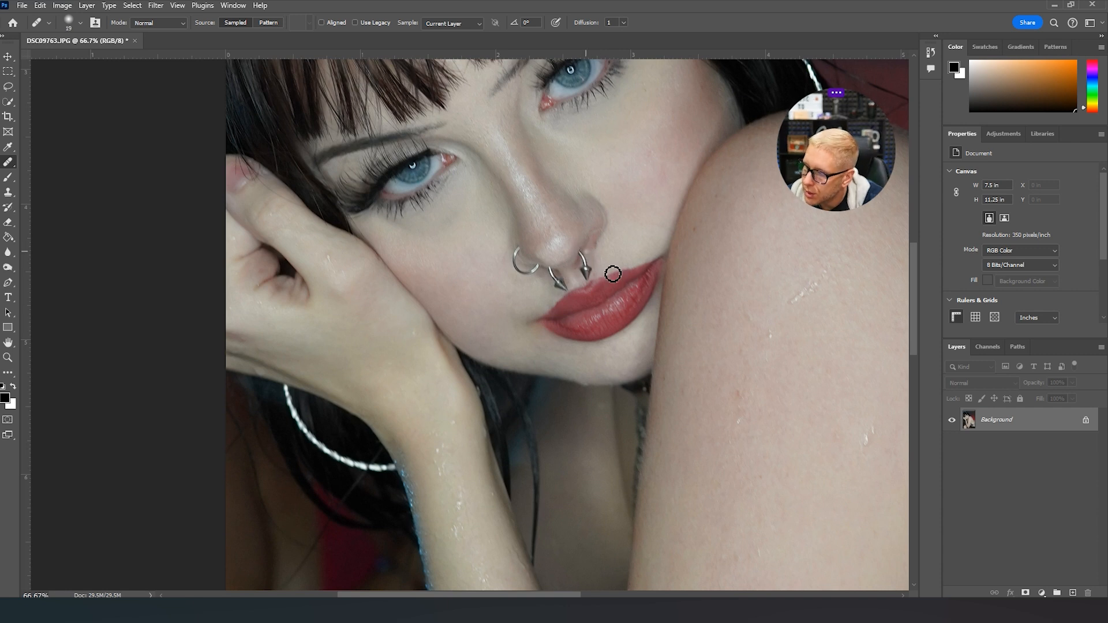
pyautogui.scroll(5, 618, 247)
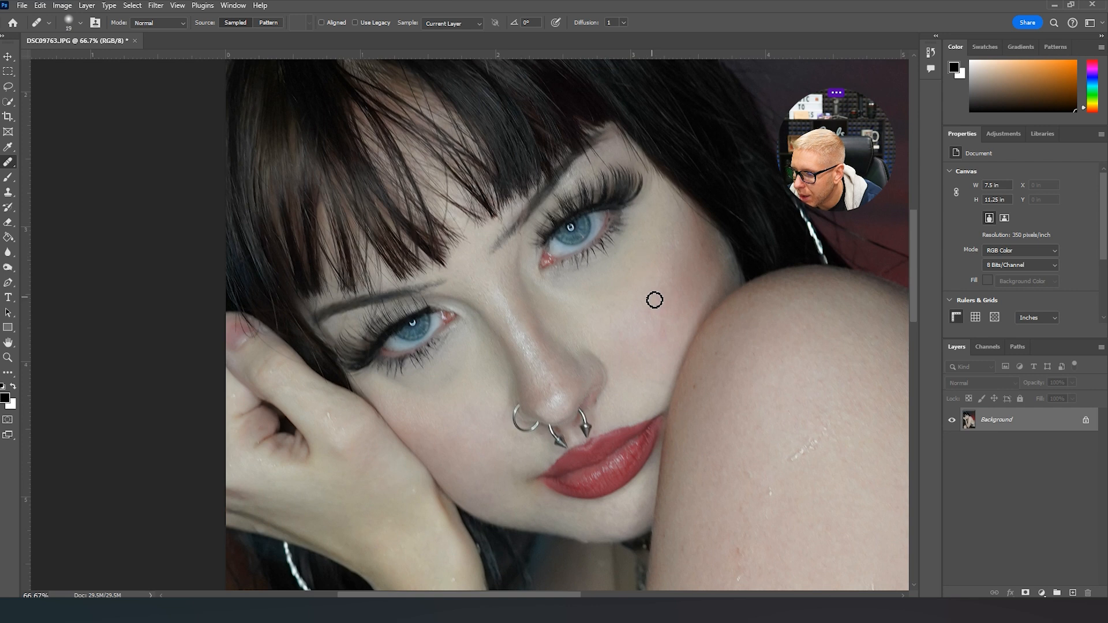
pyautogui.scroll(-2, 700, 399)
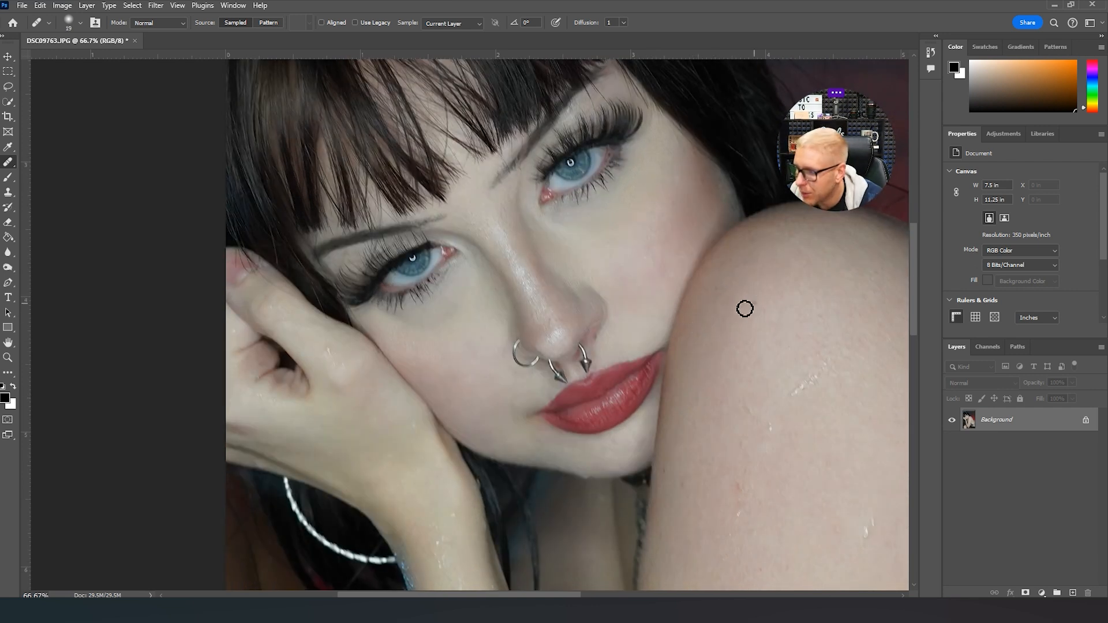
# Heal the reddish spot on the upper arm near the shoulder and the small mole on the forearm
pyautogui.scroll(-4, 728, 404)
pyautogui.click(736, 357)
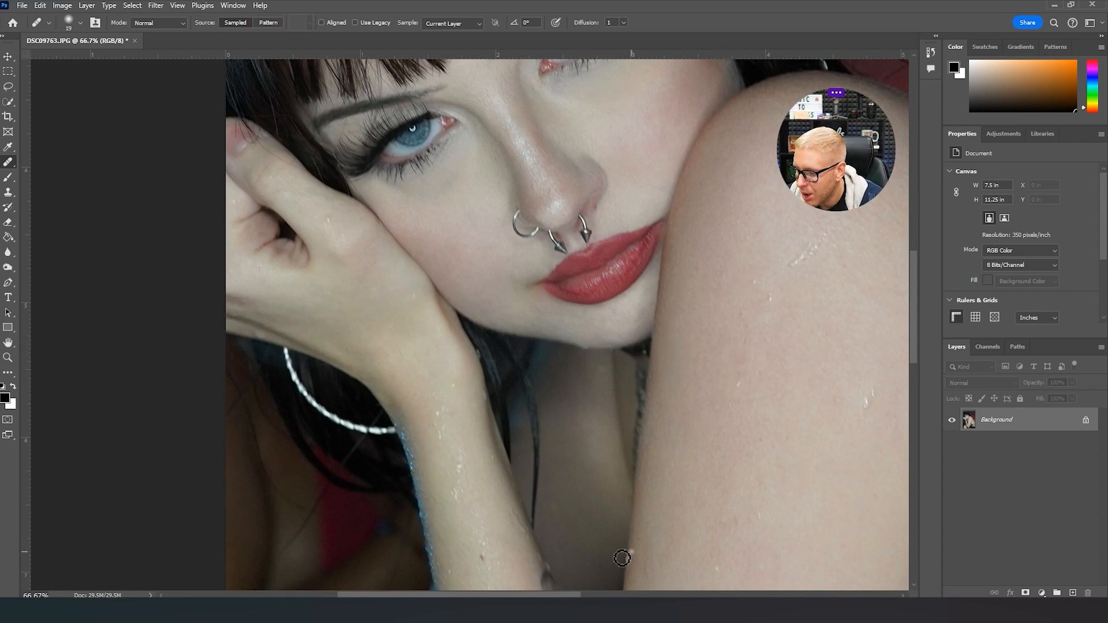
pyautogui.click(483, 556)
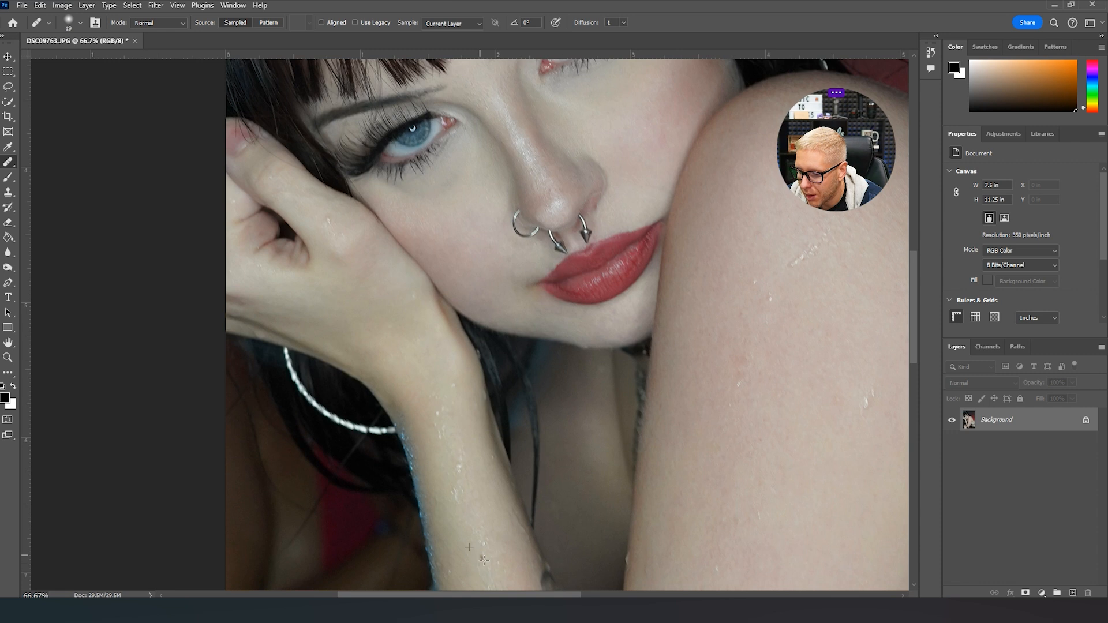
# Heal the dark moles in the middle of the upper arm with the Healing Brush
pyautogui.hscroll(5, 522, 586)
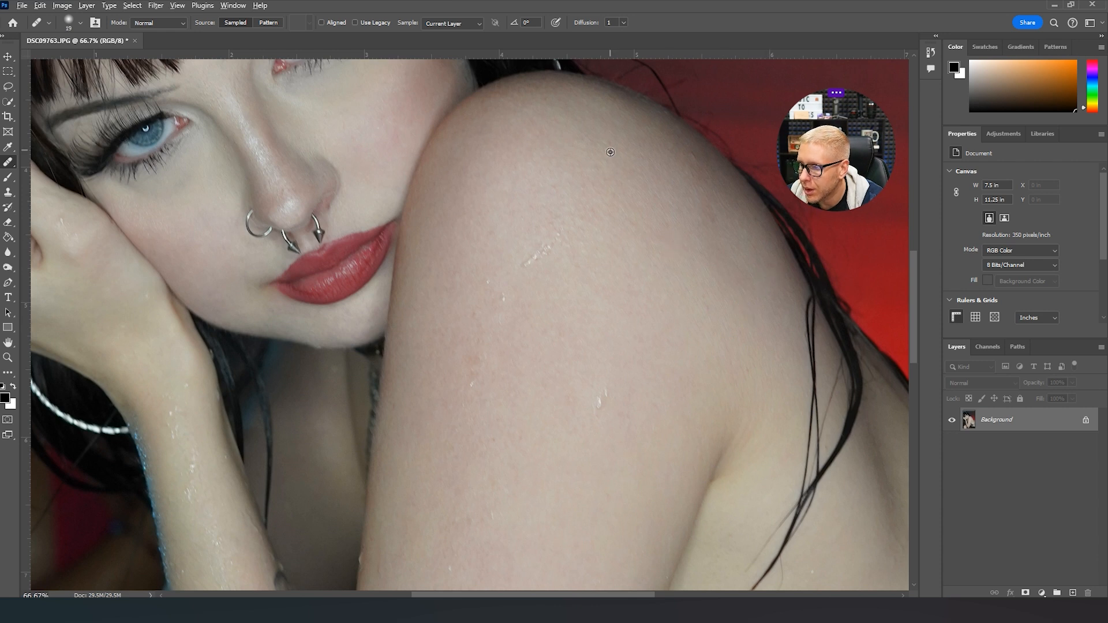
pyautogui.scroll(-5, 563, 310)
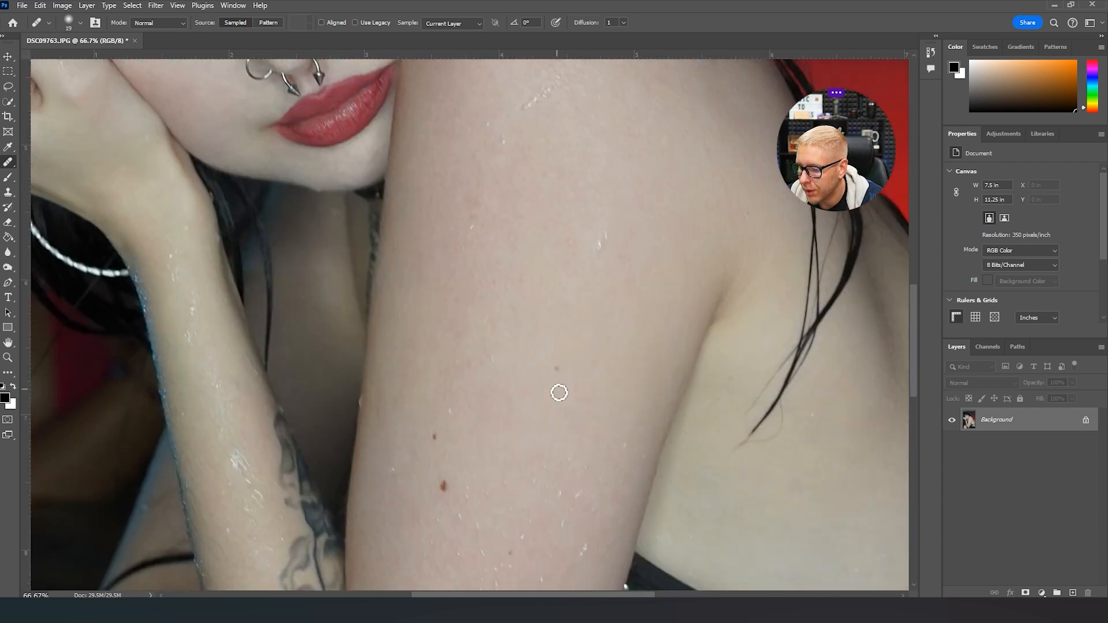
pyautogui.click(443, 420)
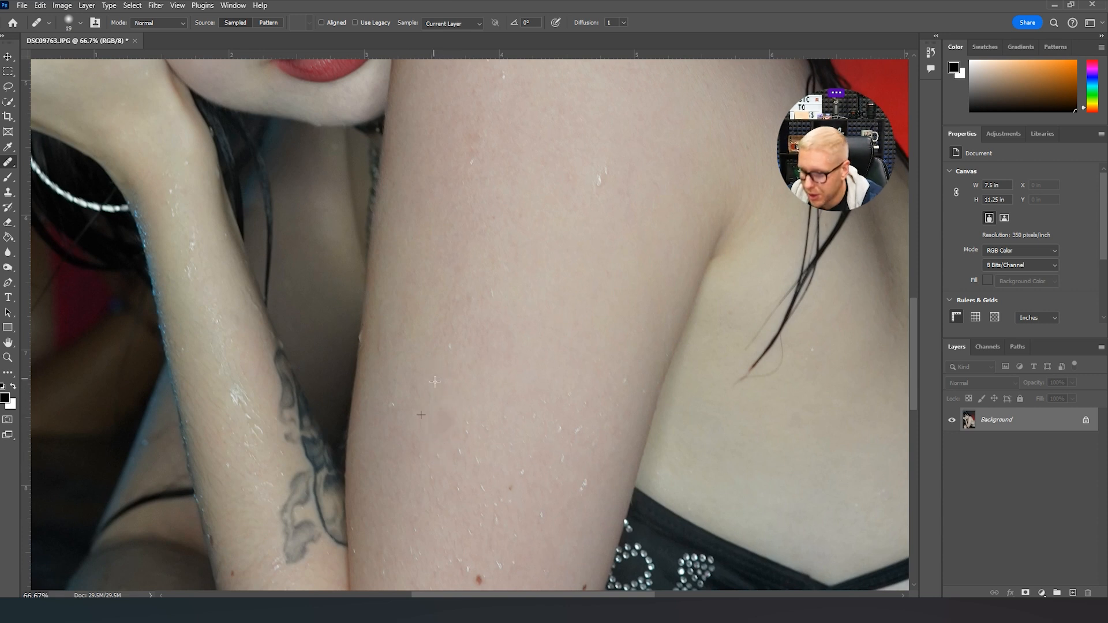
# Heal the remaining moles on the lower part of the upper arm and on the forearm near the elbow
pyautogui.scroll(-2, 347, 439)
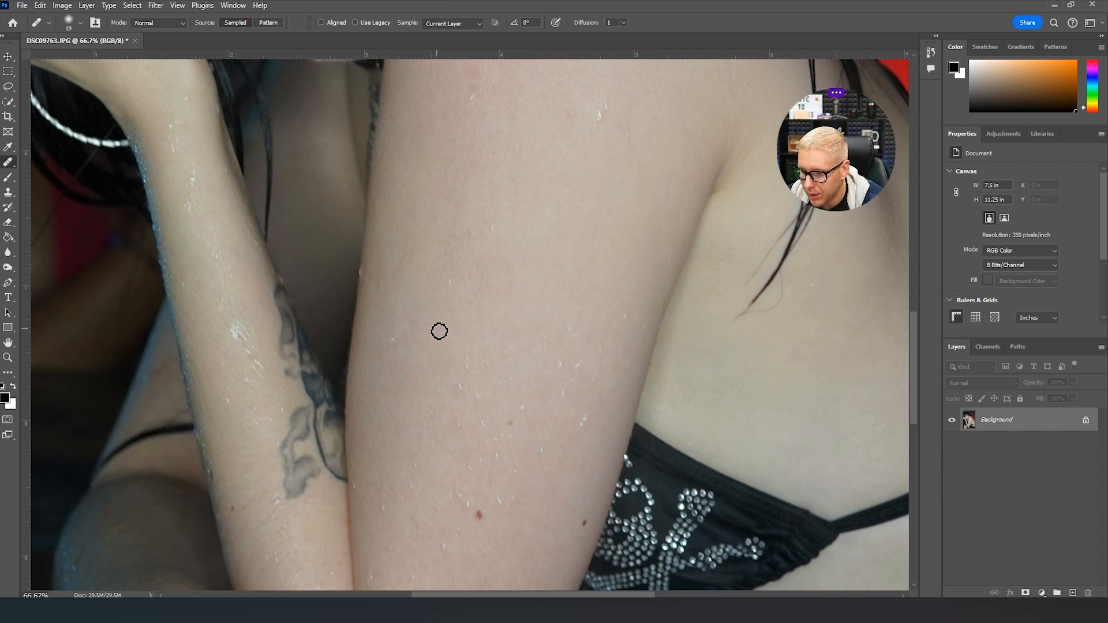
pyautogui.scroll(-3, 445, 495)
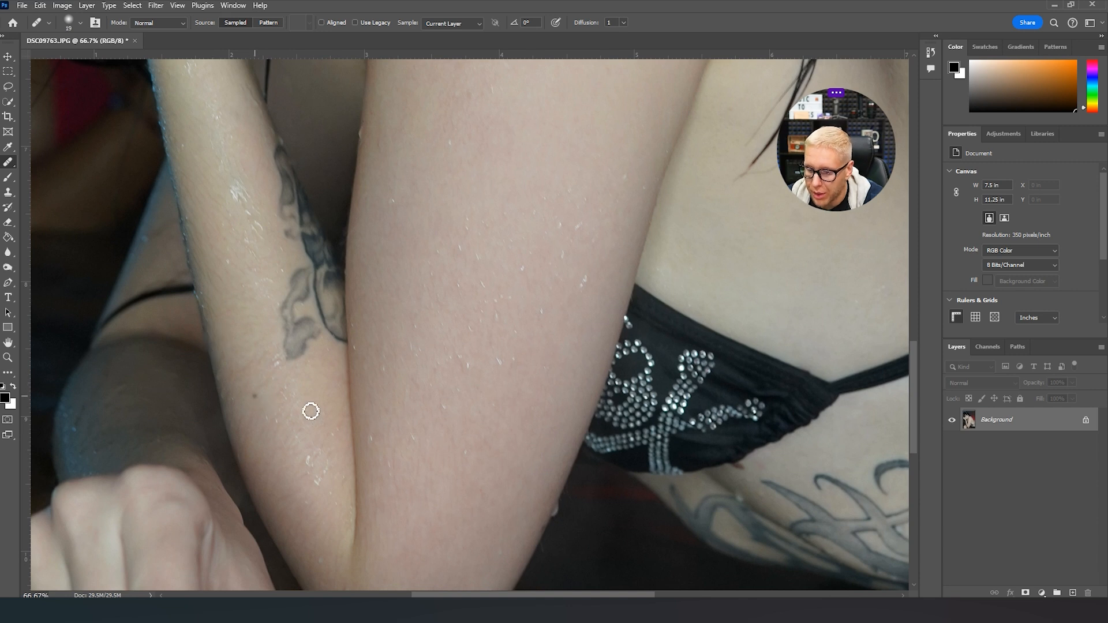
pyautogui.scroll(-2, 603, 467)
pyautogui.scroll(-1, 524, 500)
# Examine the shoulder, back, torso and hair for remaining skin blemishes
pyautogui.scroll(10, 690, 485)
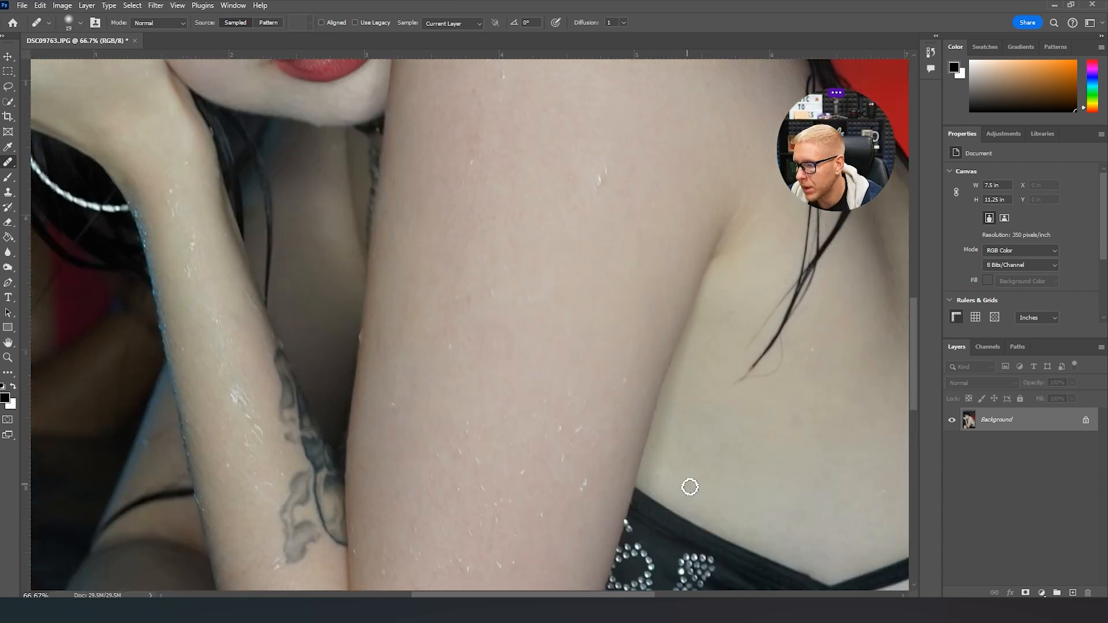
pyautogui.scroll(4, 700, 488)
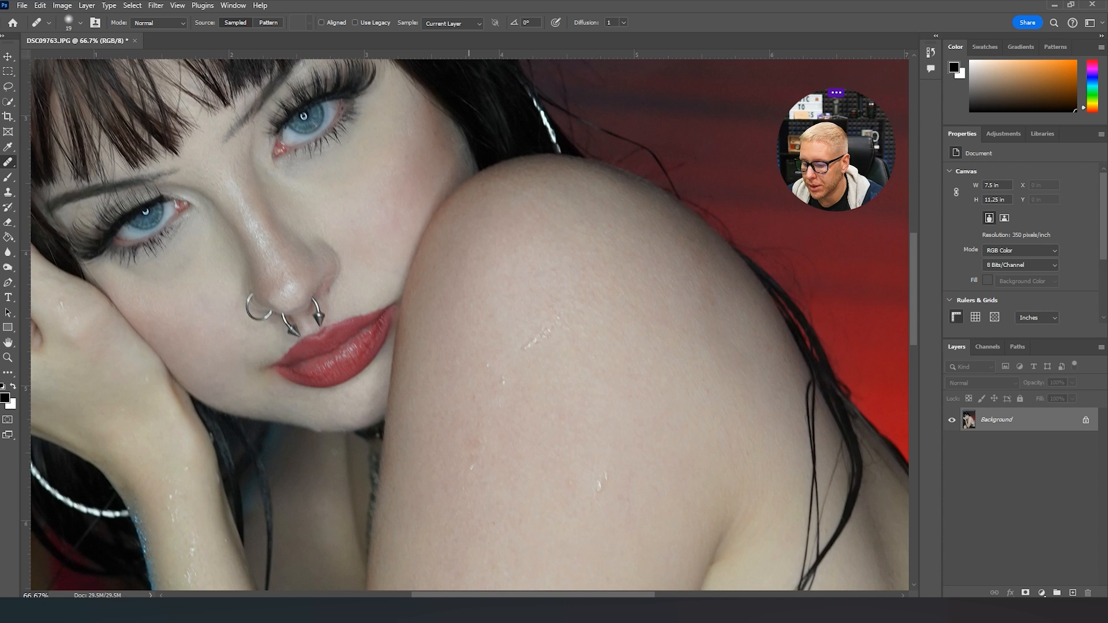
pyautogui.hscroll(10, 549, 508)
pyautogui.scroll(-10, 549, 508)
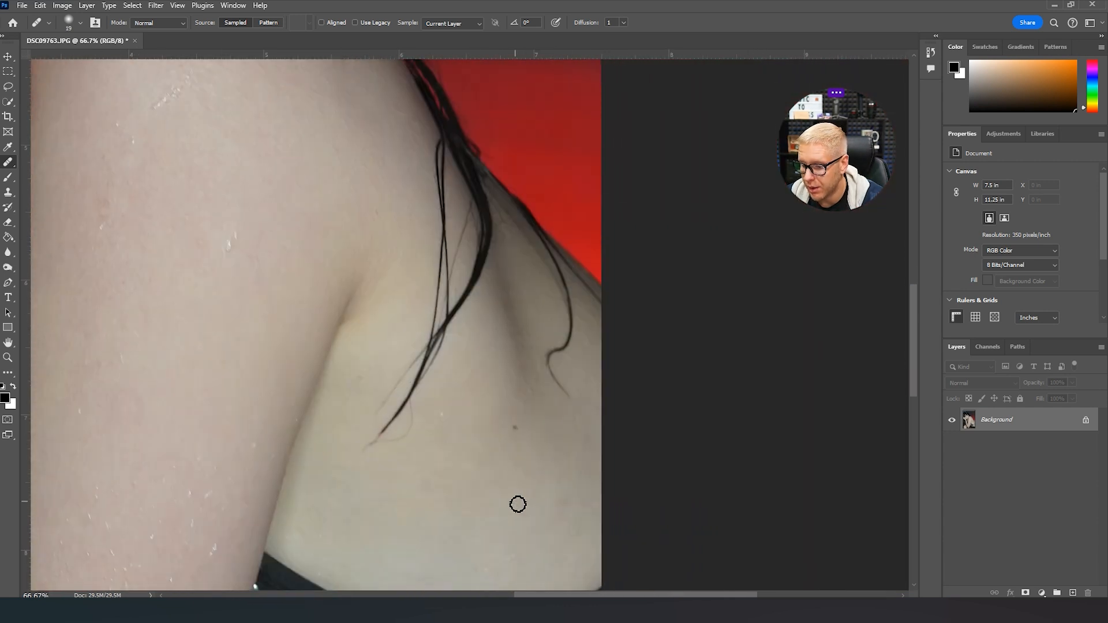
pyautogui.scroll(-5, 491, 505)
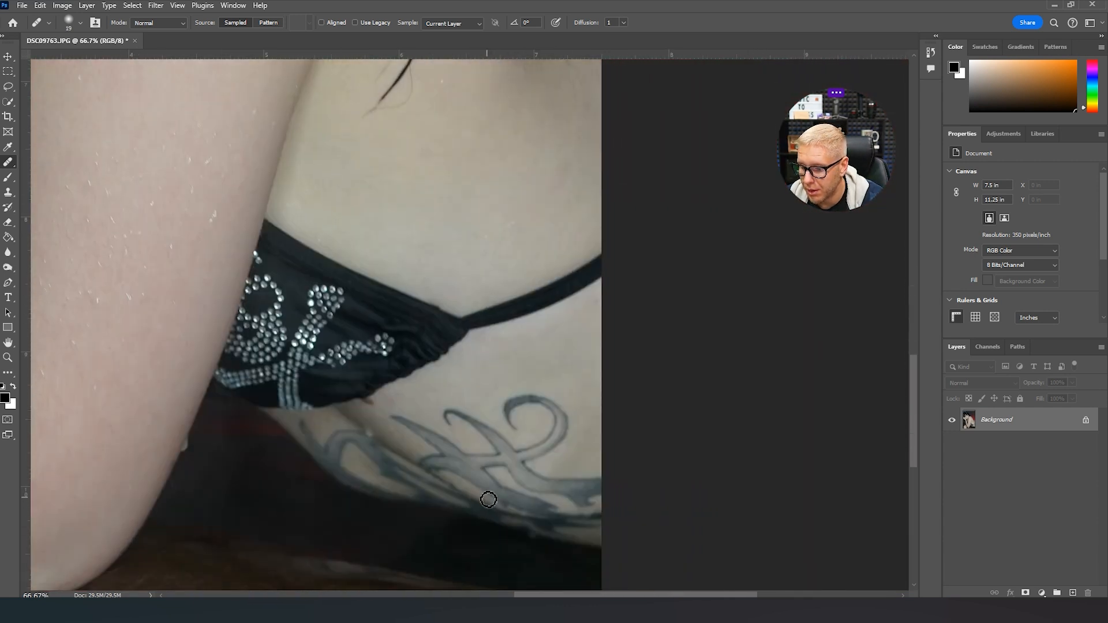
pyautogui.scroll(10, 488, 500)
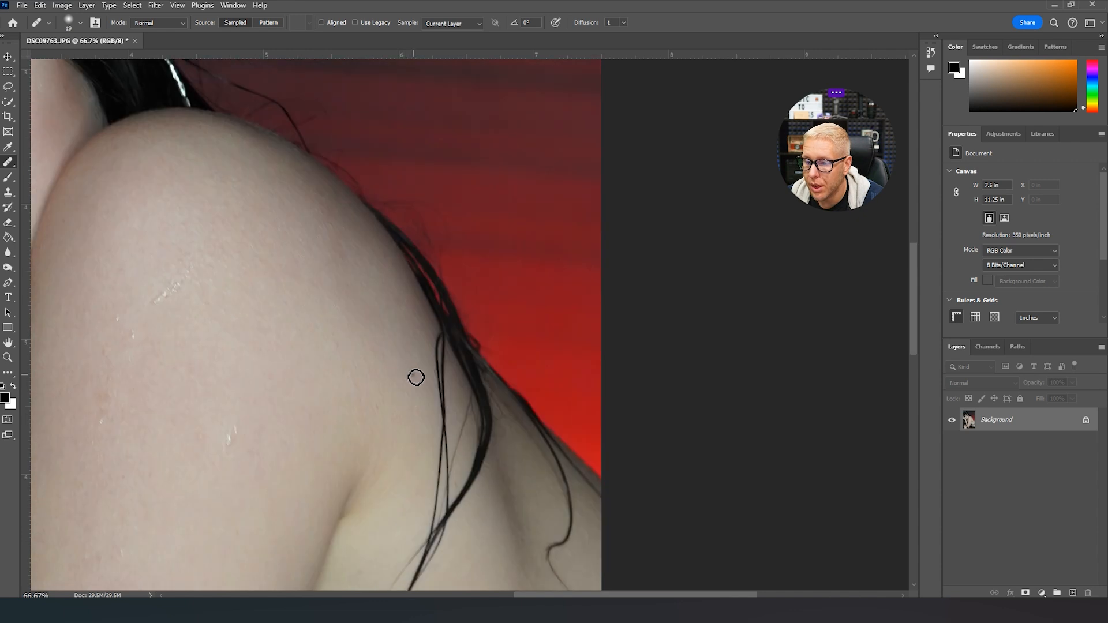
pyautogui.scroll(5, 421, 355)
pyautogui.moveTo(591, 595); pyautogui.dragTo(484, 580)
pyautogui.scroll(3, 496, 558)
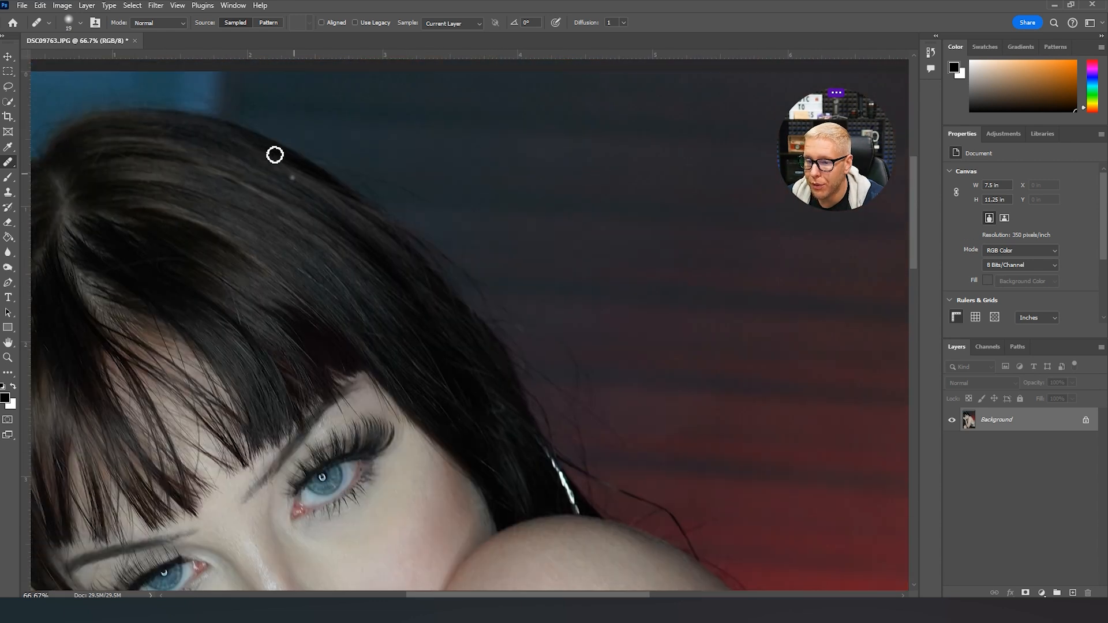
# Zoom out to 50% and review the retouched skin on the face, shoulder and arm
pyautogui.click(8, 357)
pyautogui.click(84, 22)
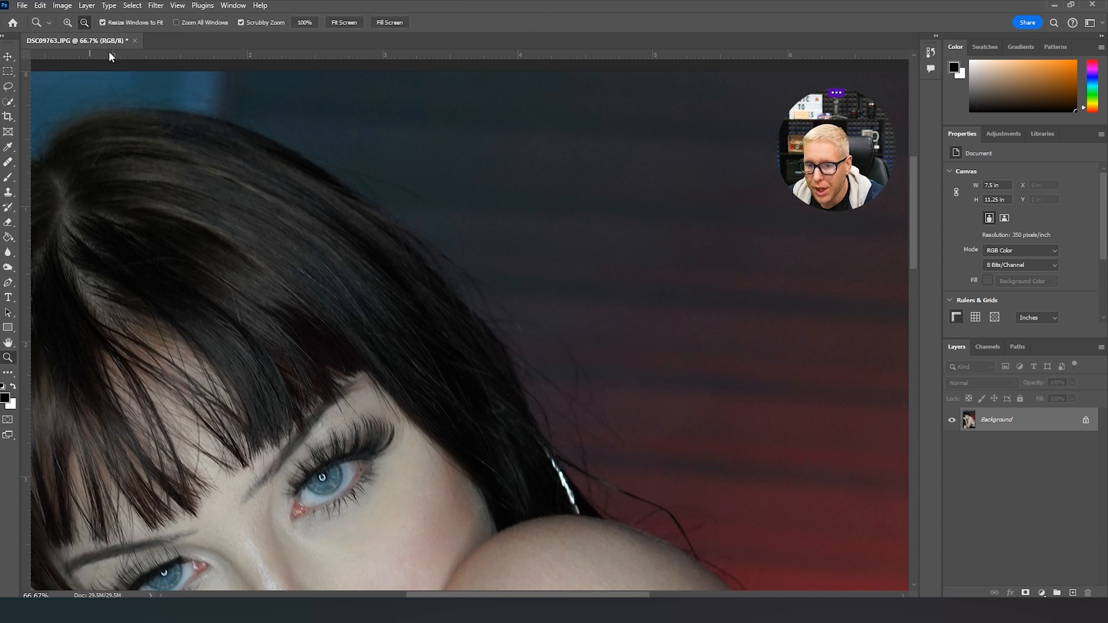
pyautogui.click(409, 372)
pyautogui.scroll(-3, 566, 392)
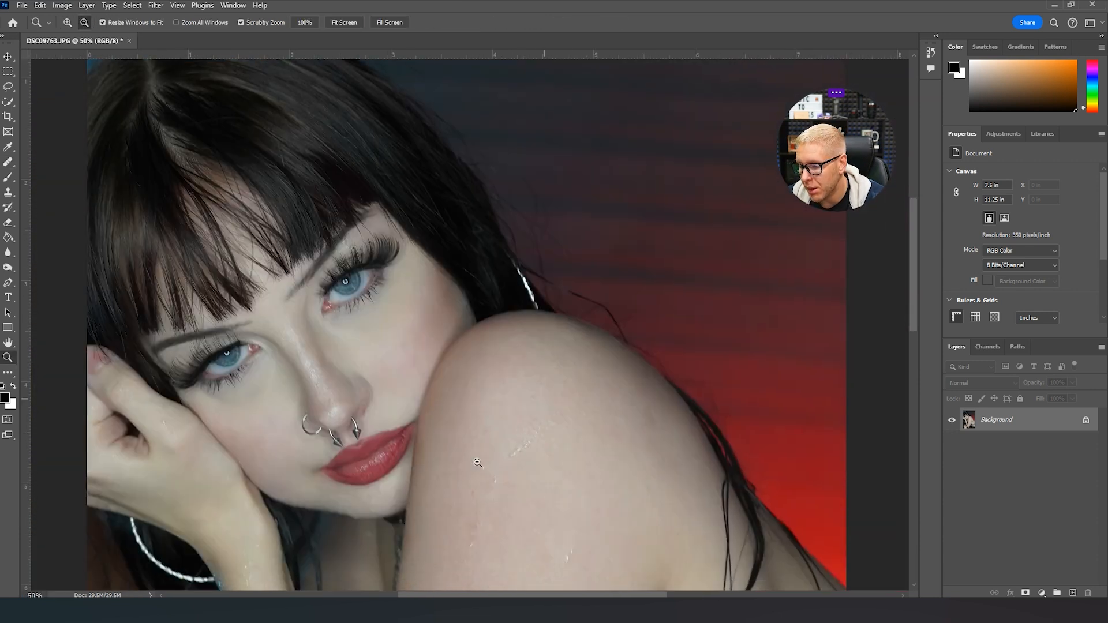
pyautogui.scroll(-2, 606, 365)
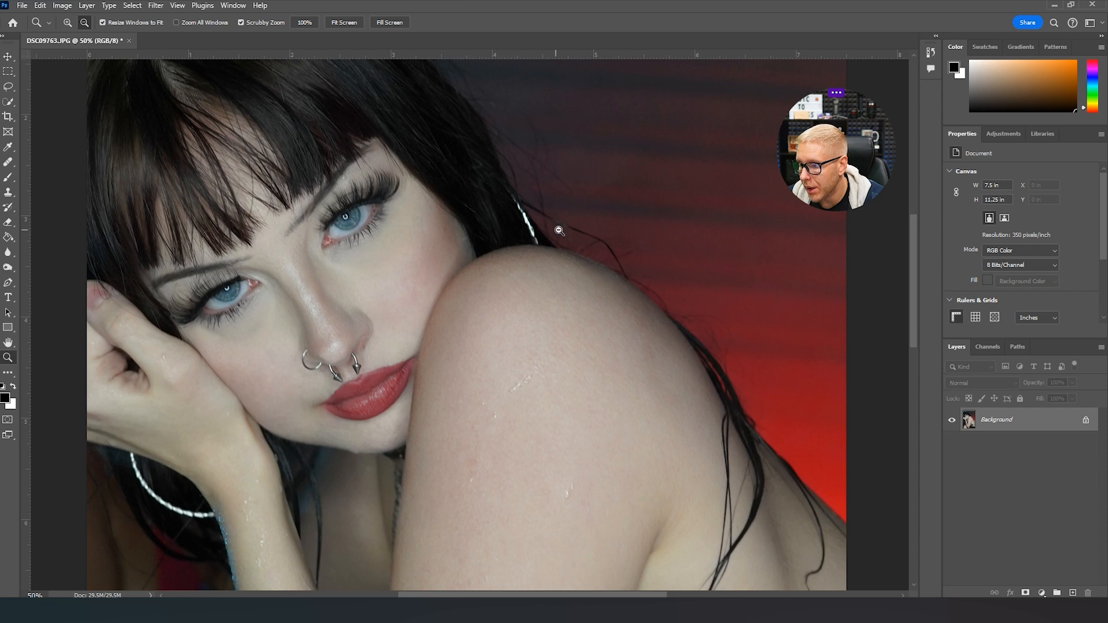
pyautogui.scroll(-3, 664, 334)
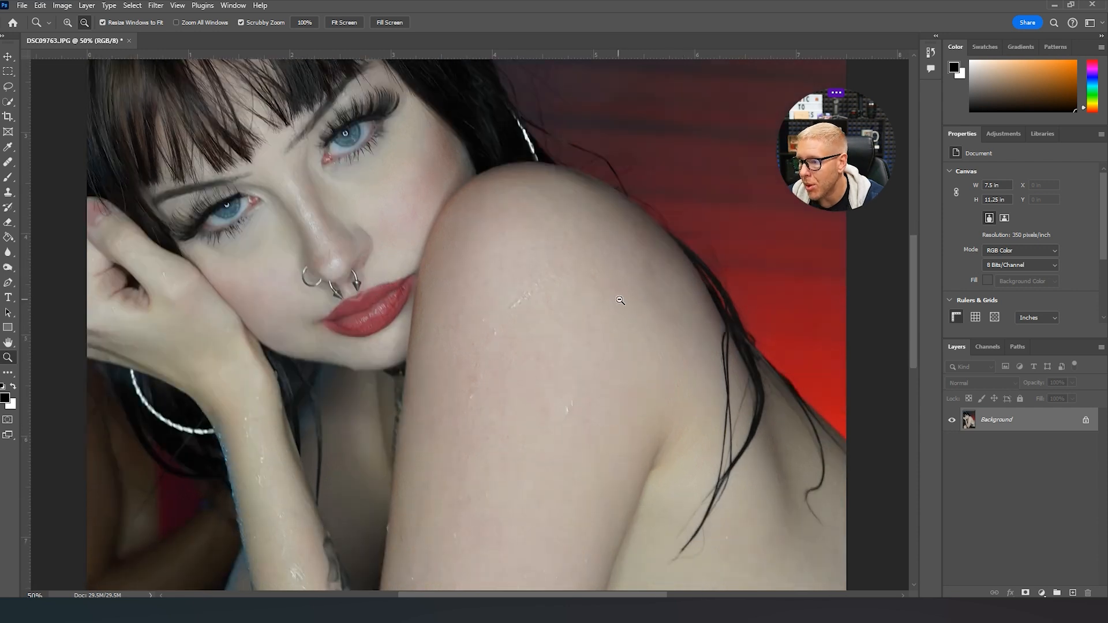
pyautogui.scroll(3, 621, 300)
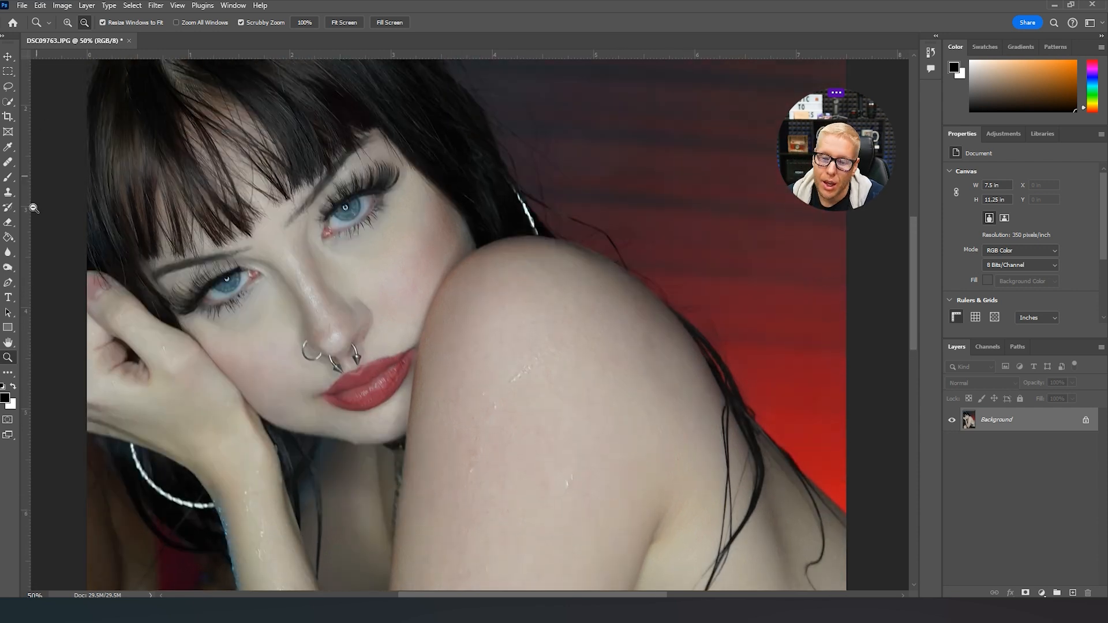
# Show the available healing tools, and zoom out to 33.3% to review more of the portrait
pyautogui.click(9, 162)
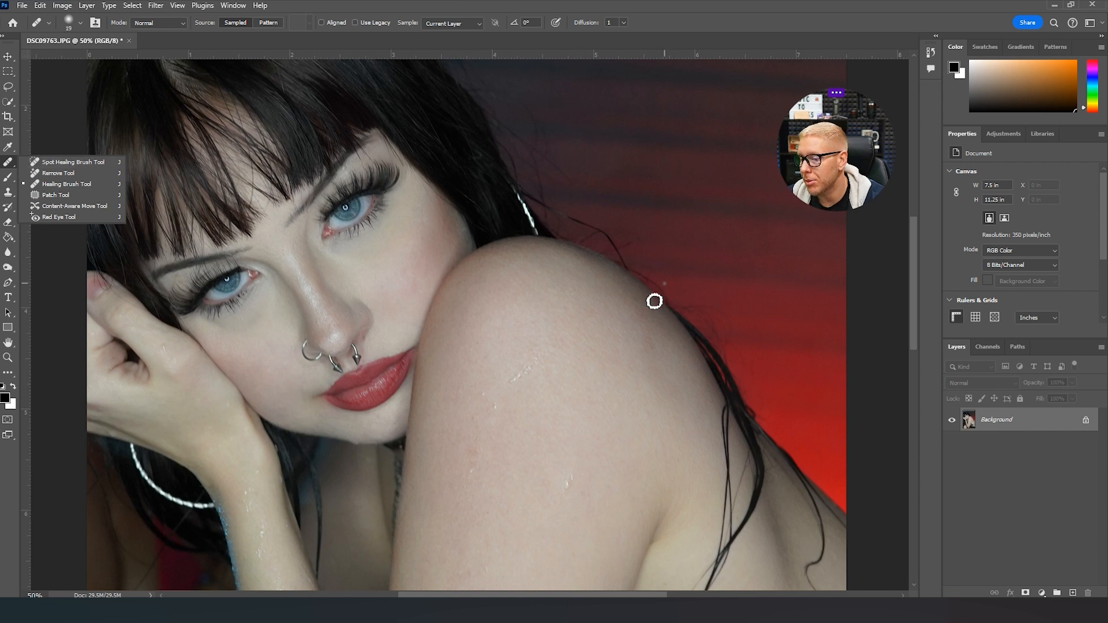
pyautogui.click(12, 162)
pyautogui.scroll(-3, 427, 295)
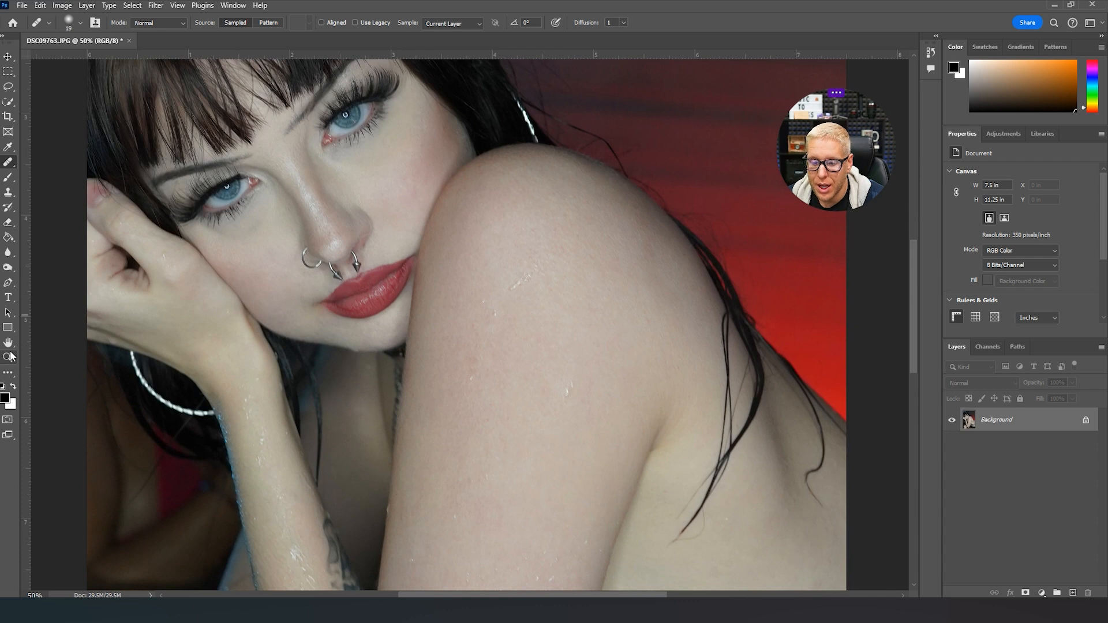
pyautogui.click(9, 357)
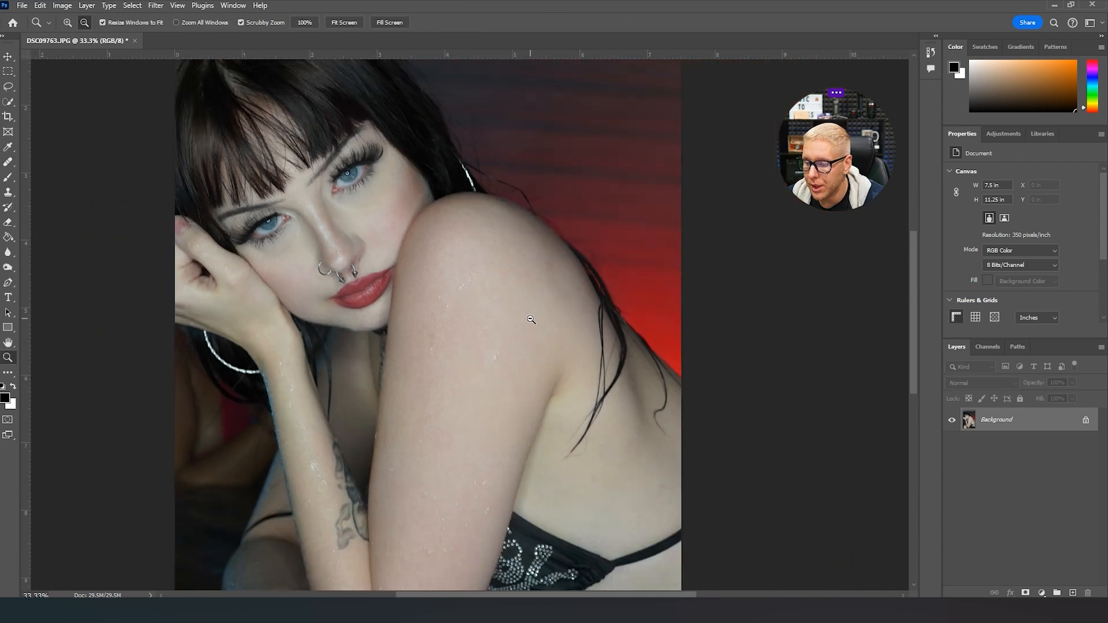